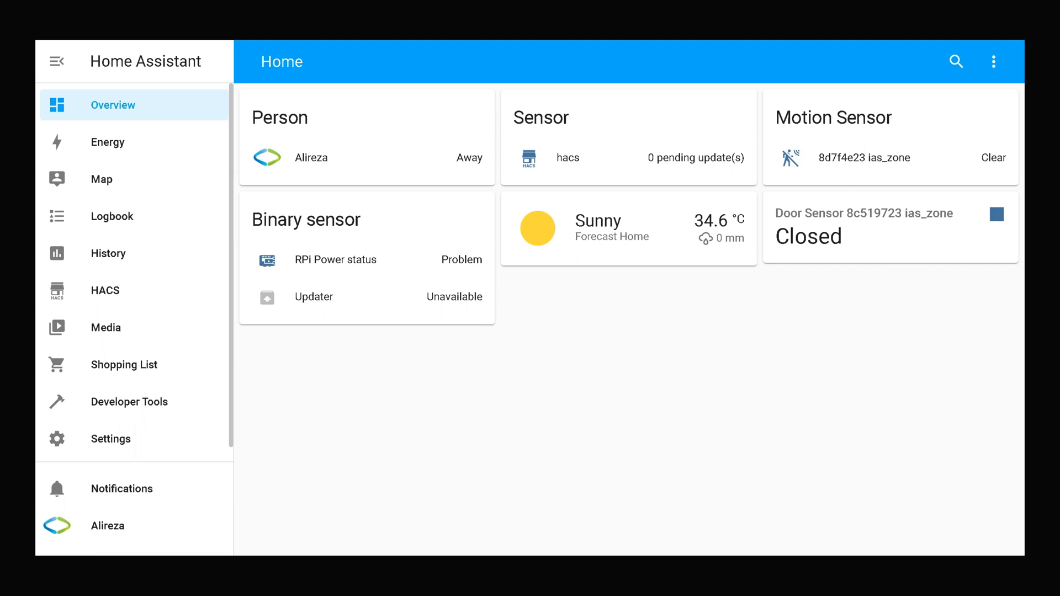
Step: Open the Zigbee Home Automation card's '5 devices' list under Settings > Devices & Services
click(114, 446)
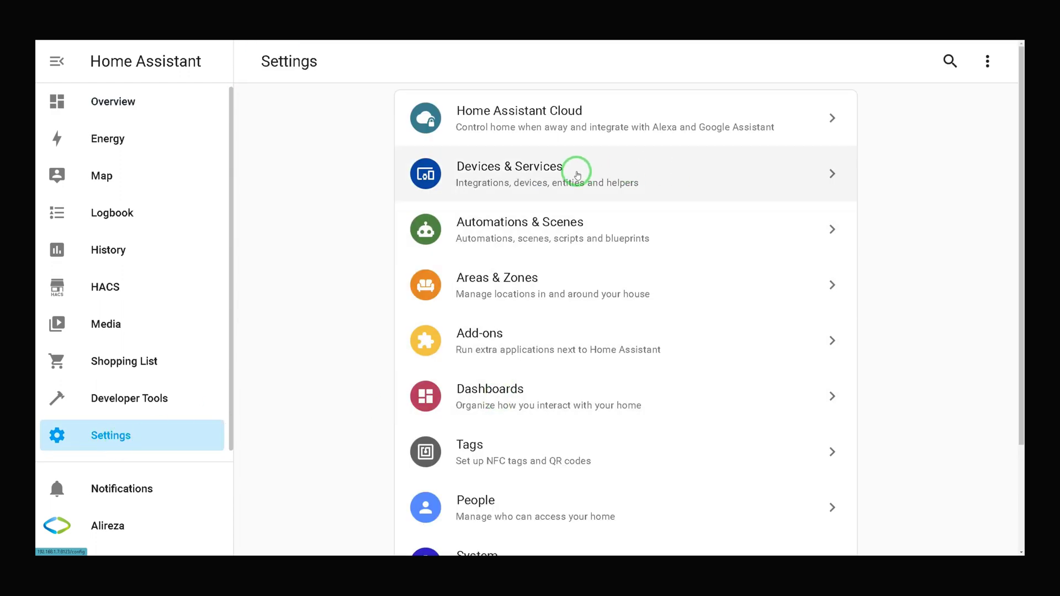
click(576, 173)
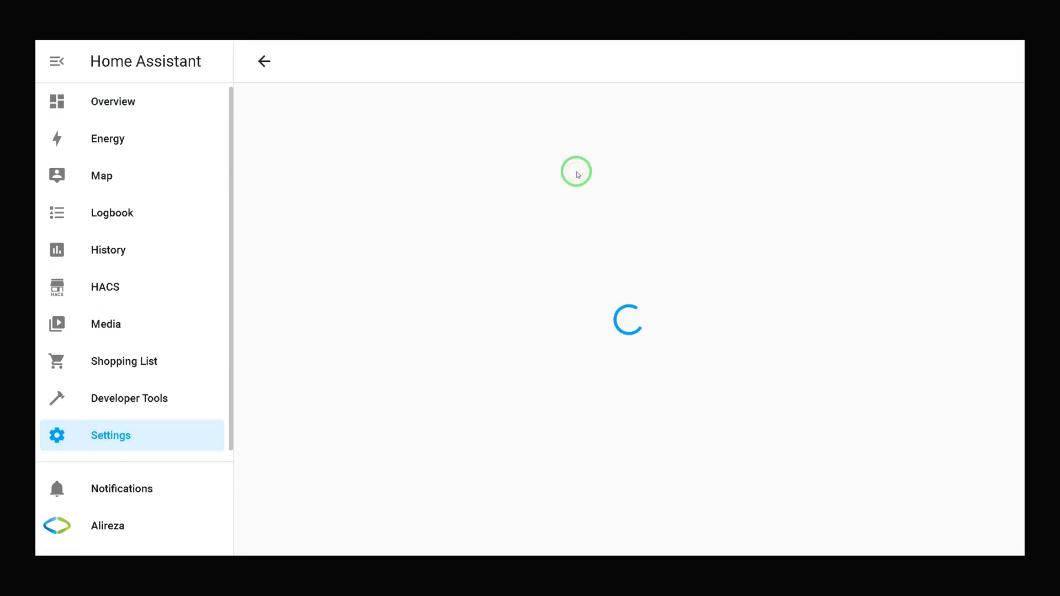
scroll(667, 236, down, 4)
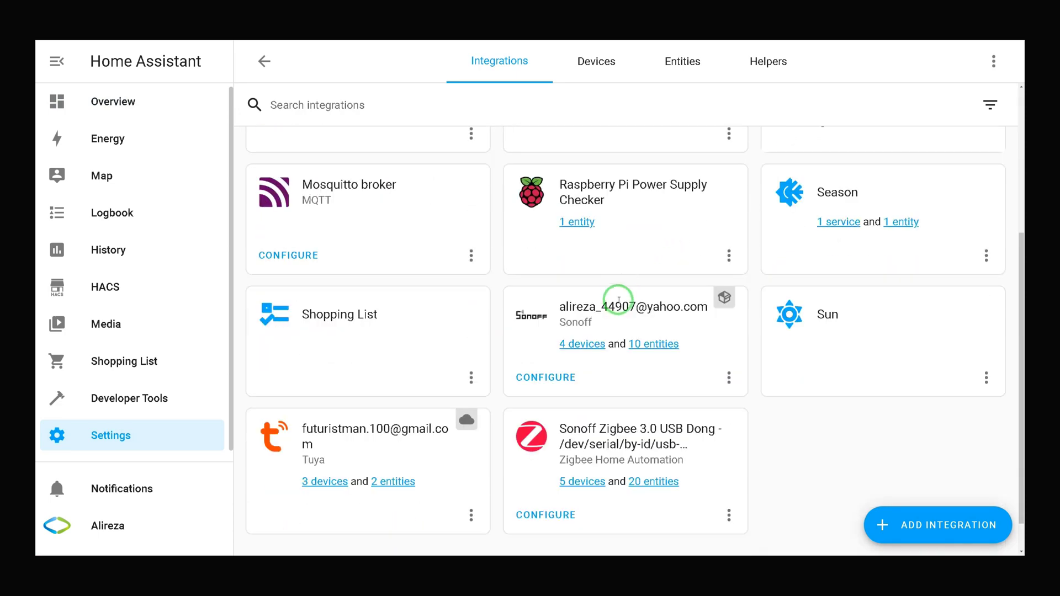
click(574, 483)
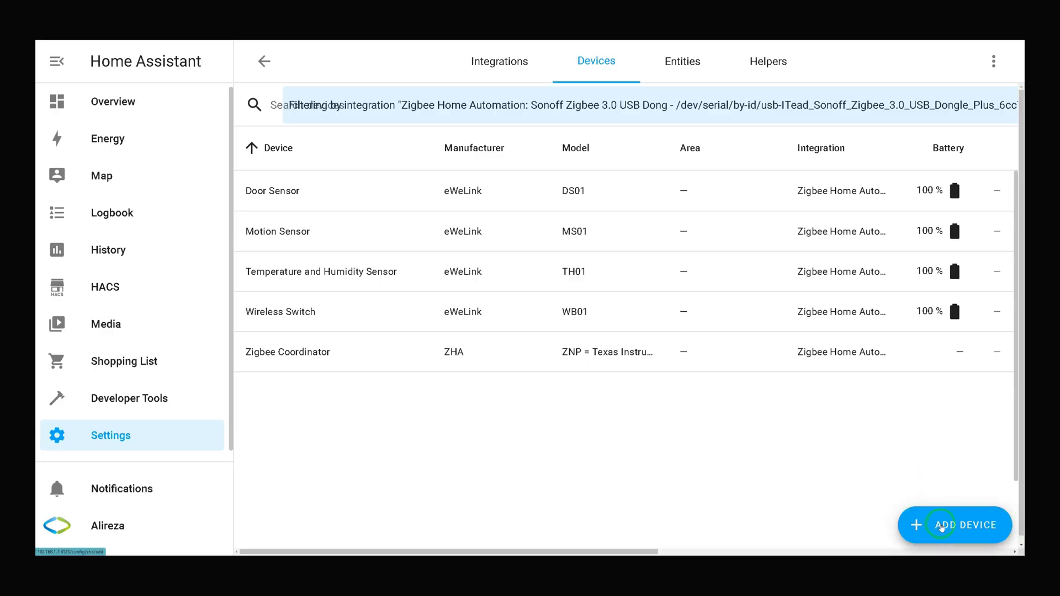
Step: Add the Yale lock as a new Zigbee device, then return to the devices list once it is initialized
click(941, 527)
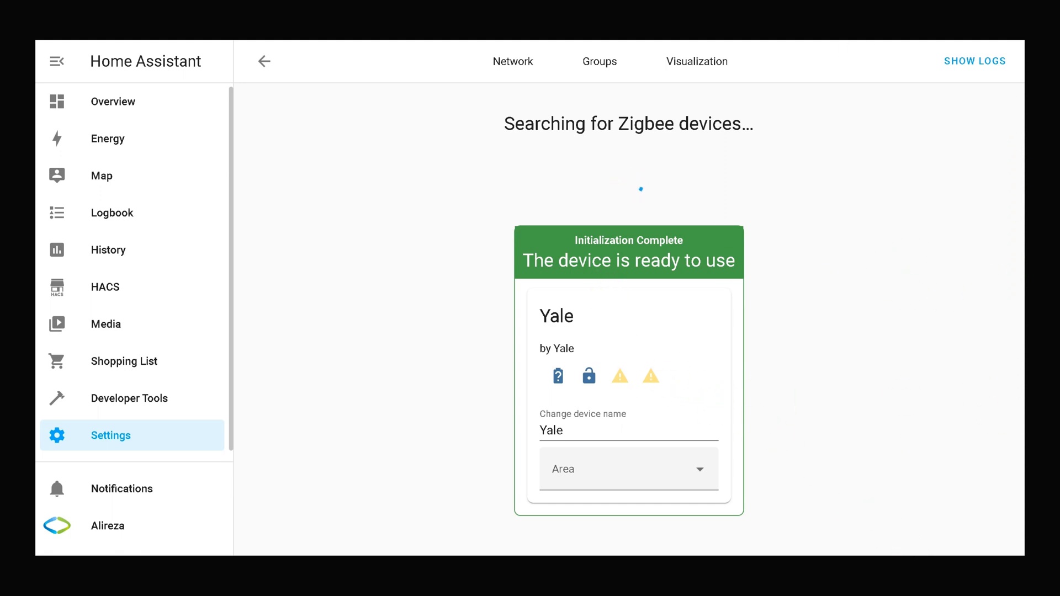
click(266, 58)
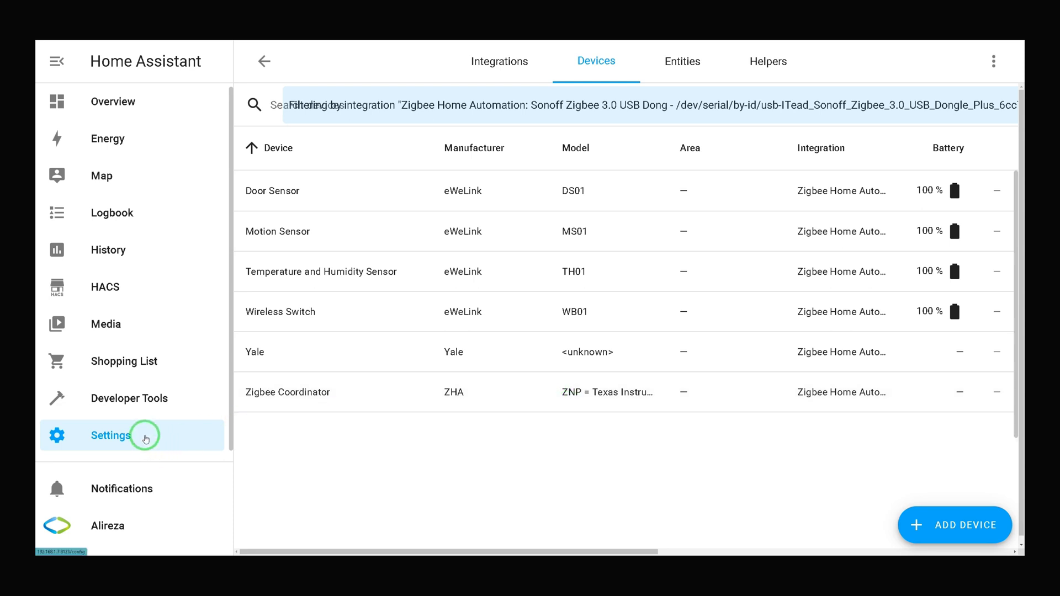
click(145, 439)
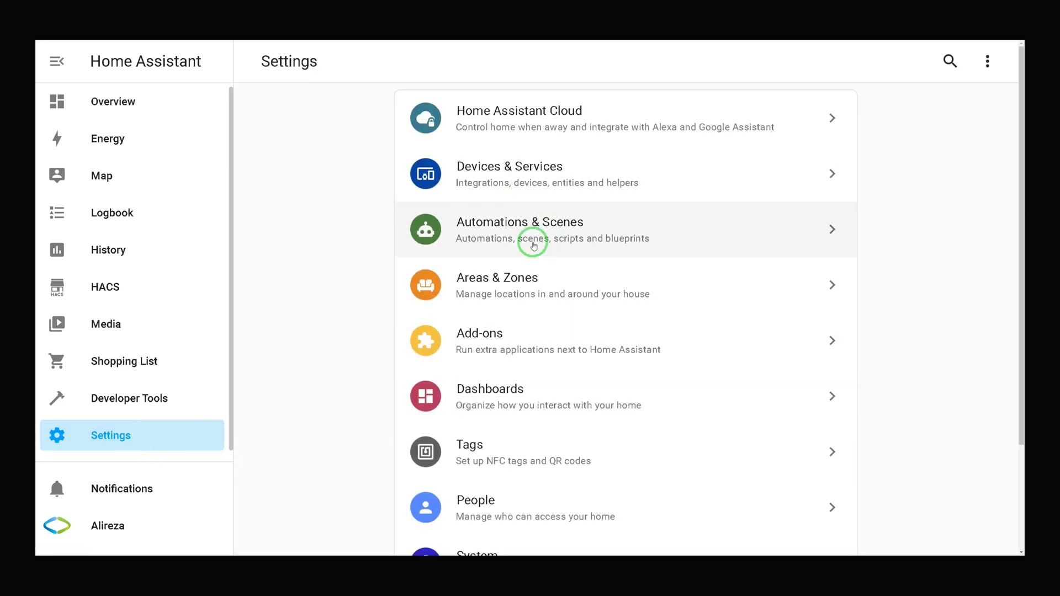
click(523, 195)
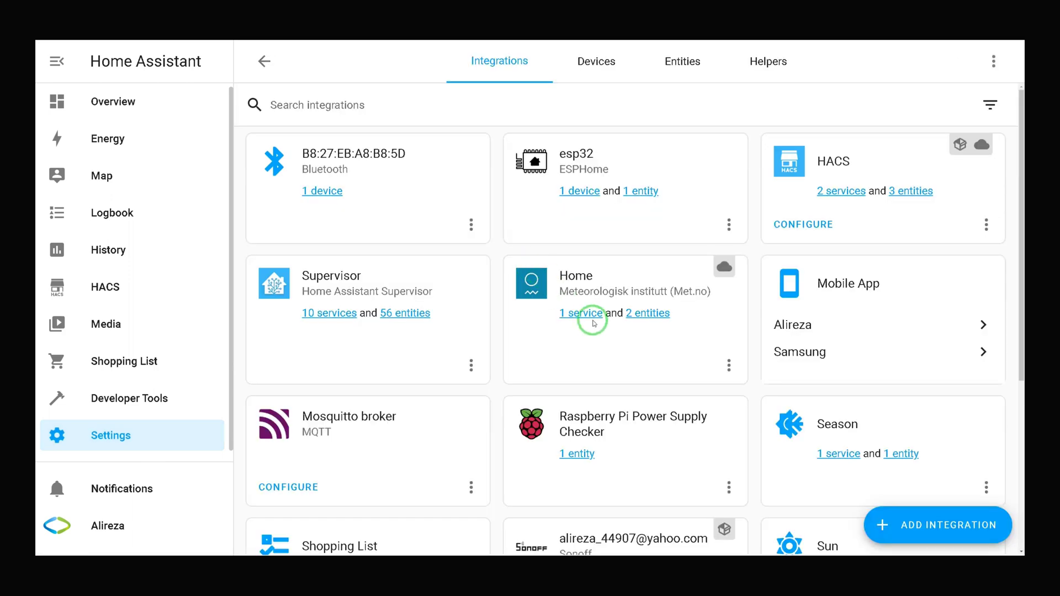
scroll(593, 323, down, 5)
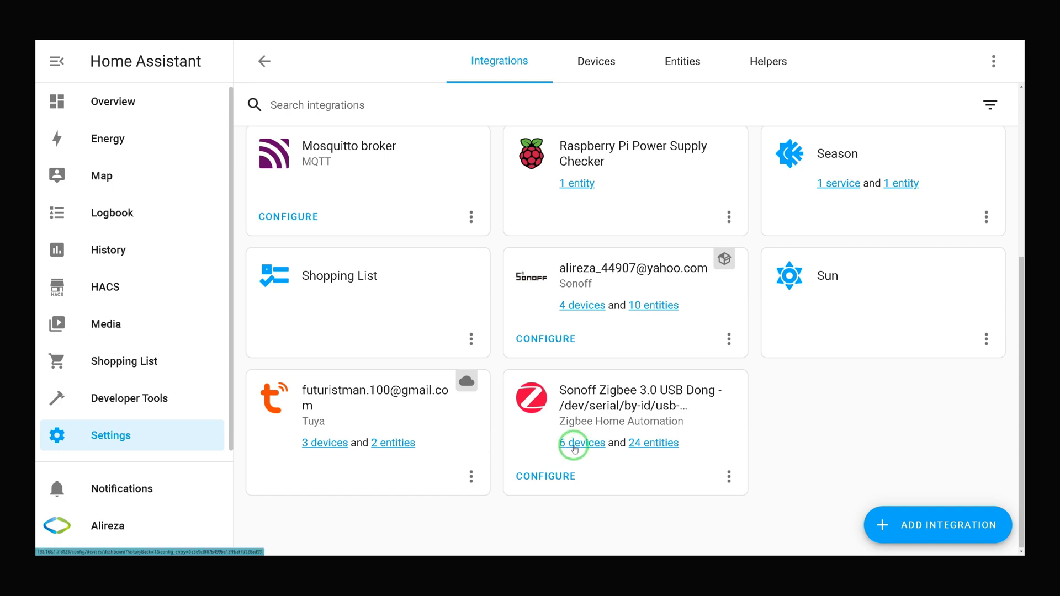
click(574, 446)
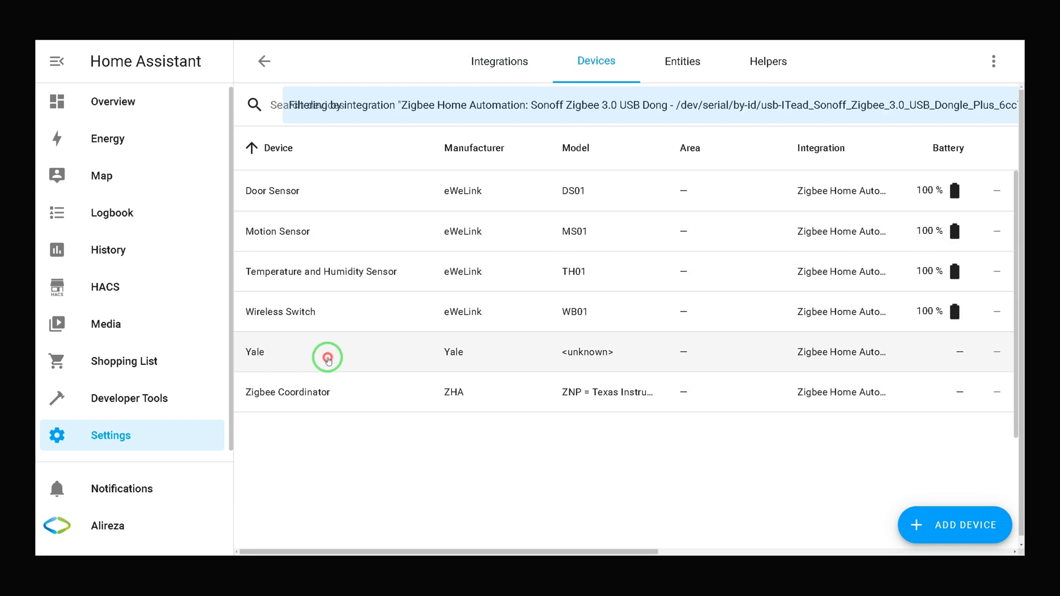
Step: Open the Yale device page and send LOCK to its Doorlock control several times
click(328, 359)
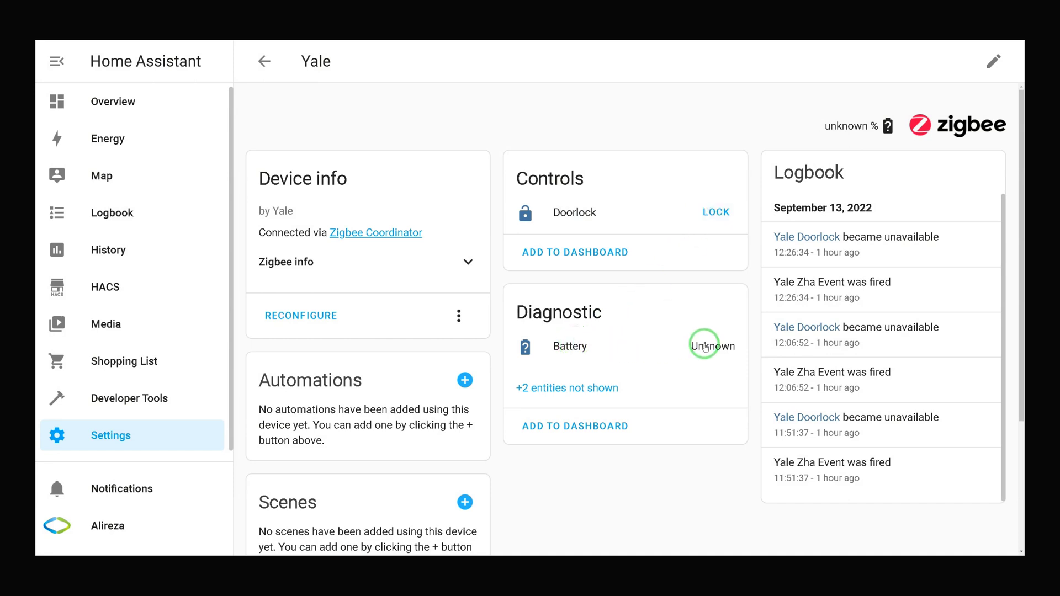
click(716, 214)
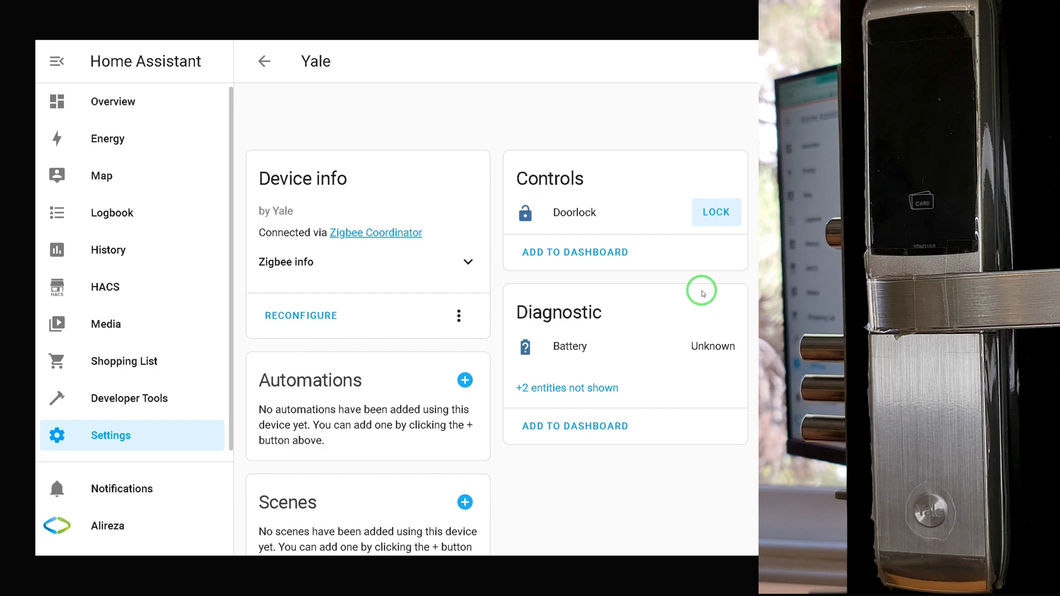
click(716, 214)
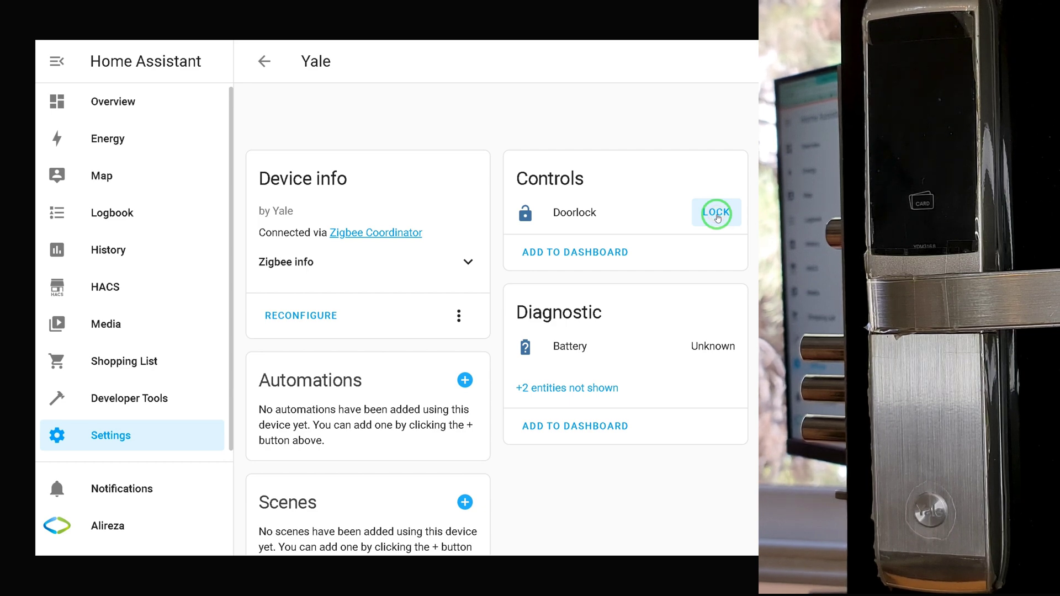
click(717, 217)
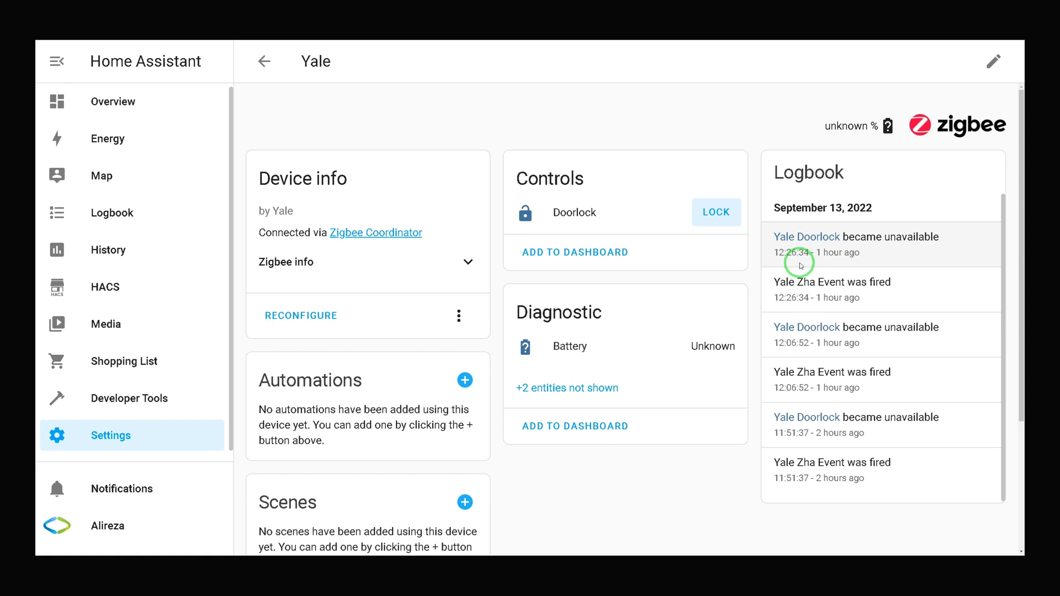
Step: Start a new Yale lock automation triggered when the lock is locking
click(466, 393)
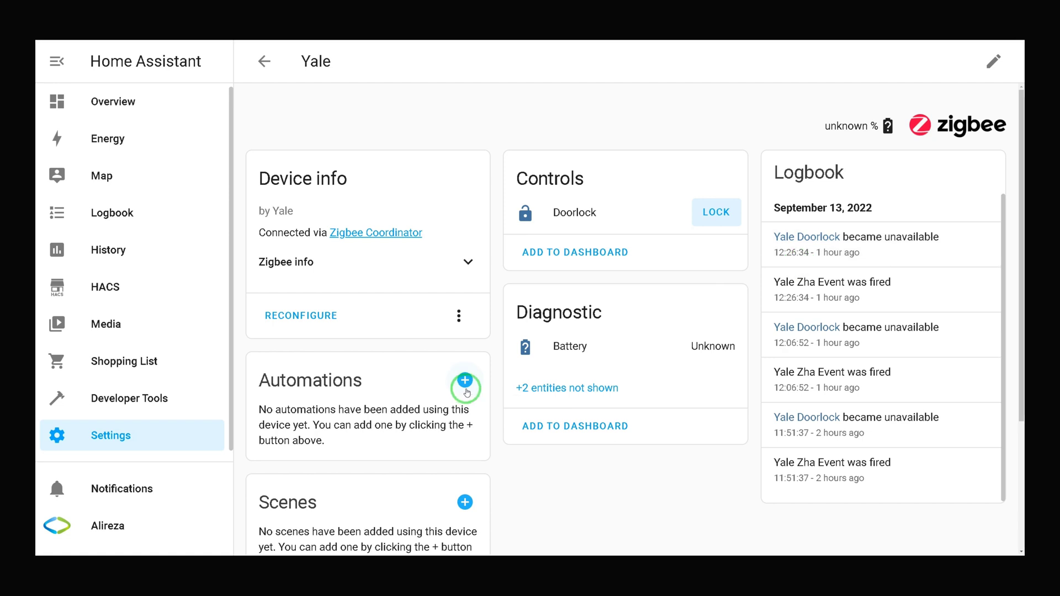
click(466, 383)
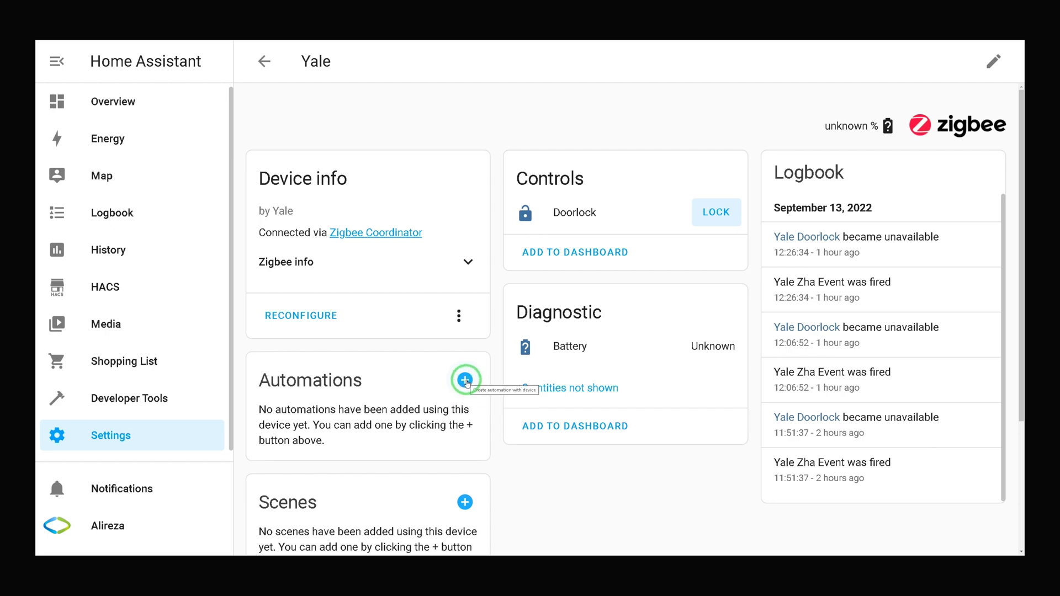
click(467, 382)
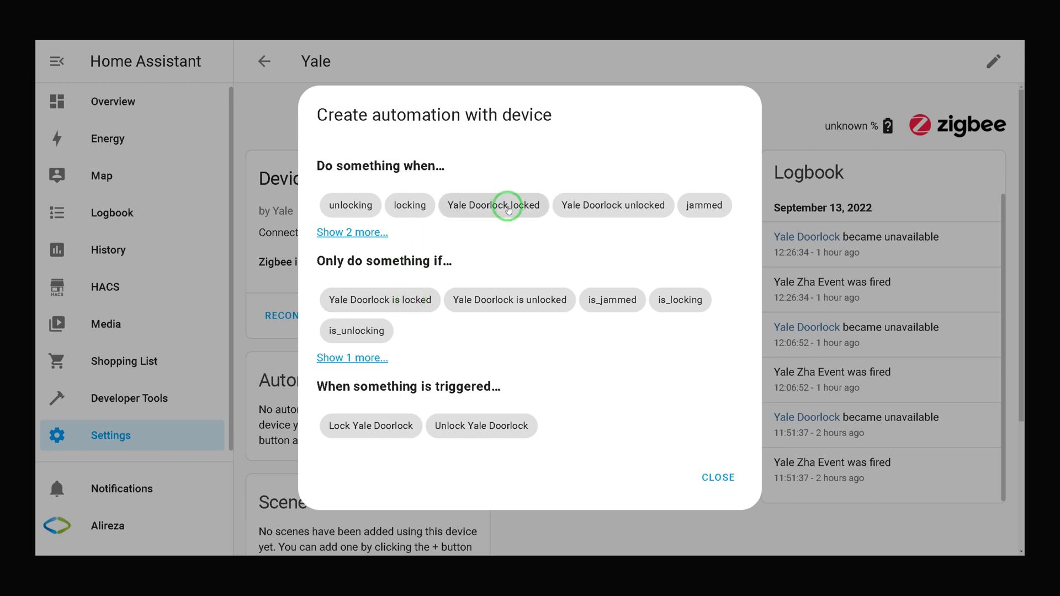
click(480, 206)
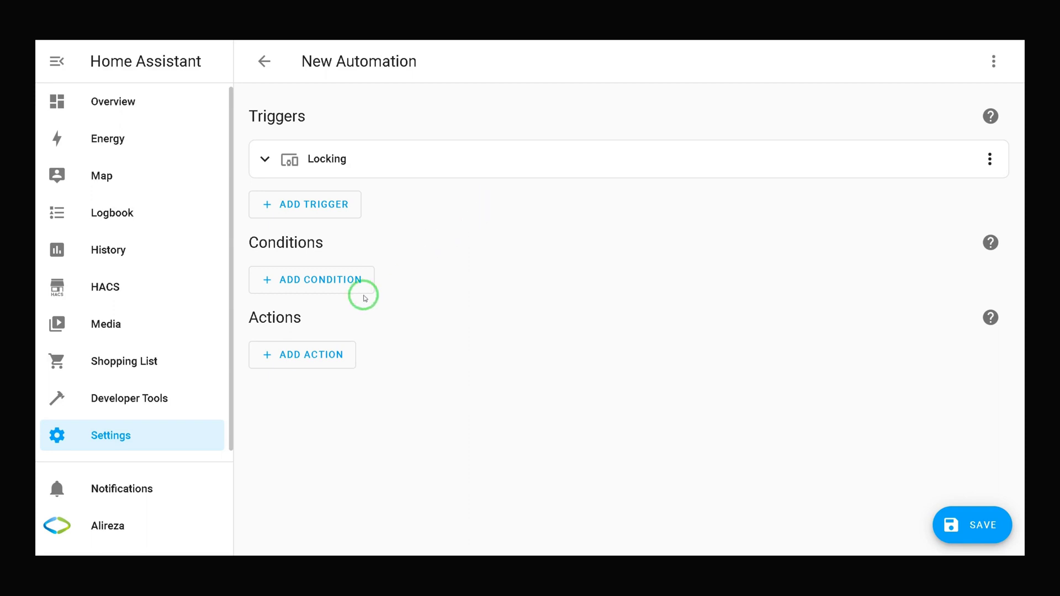
Step: Add a device action that turns off NSPanel
click(312, 362)
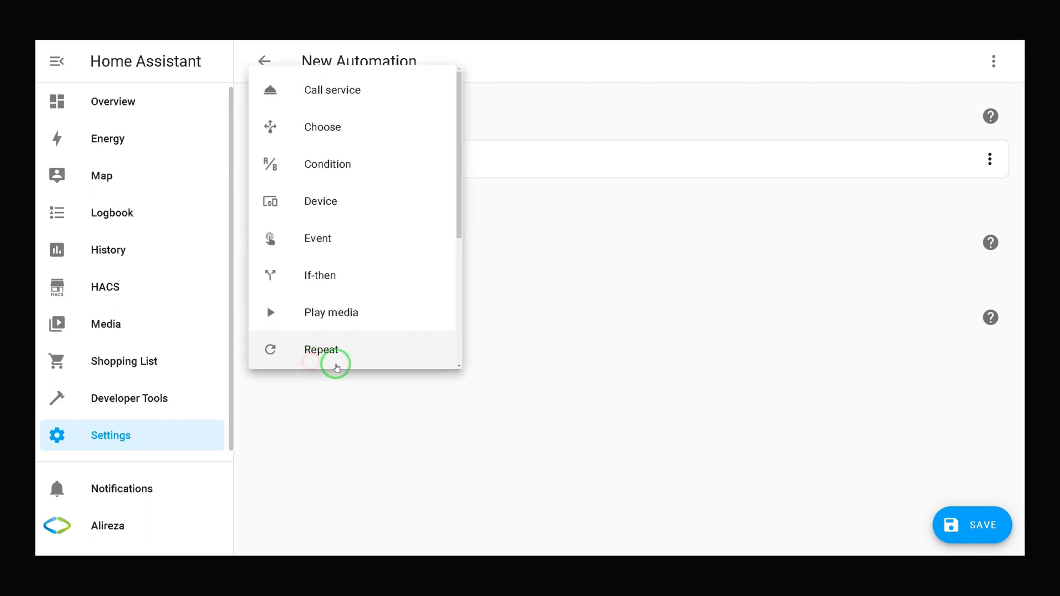
click(339, 202)
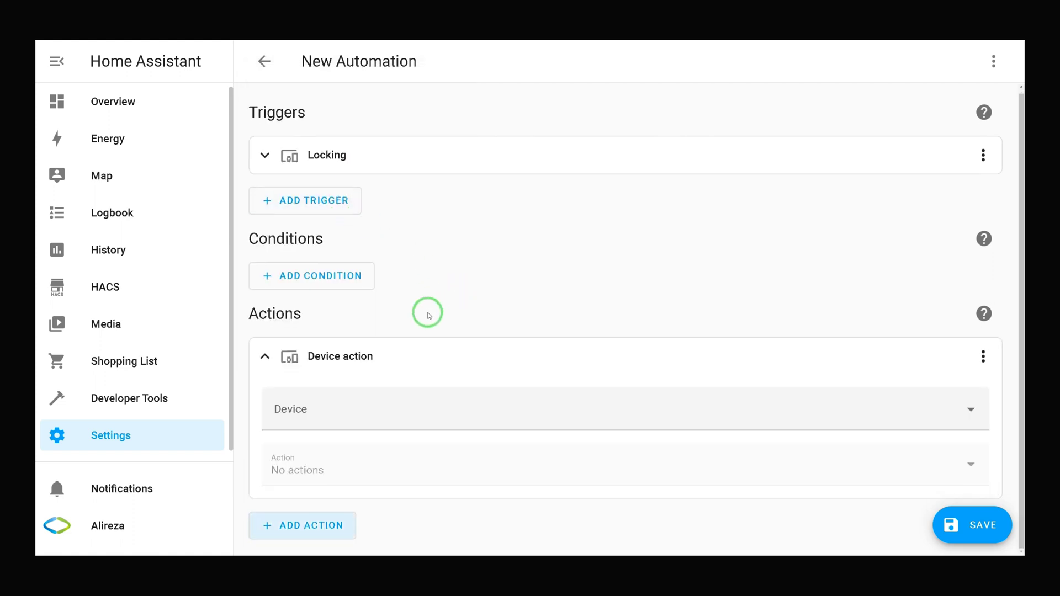
click(302, 411)
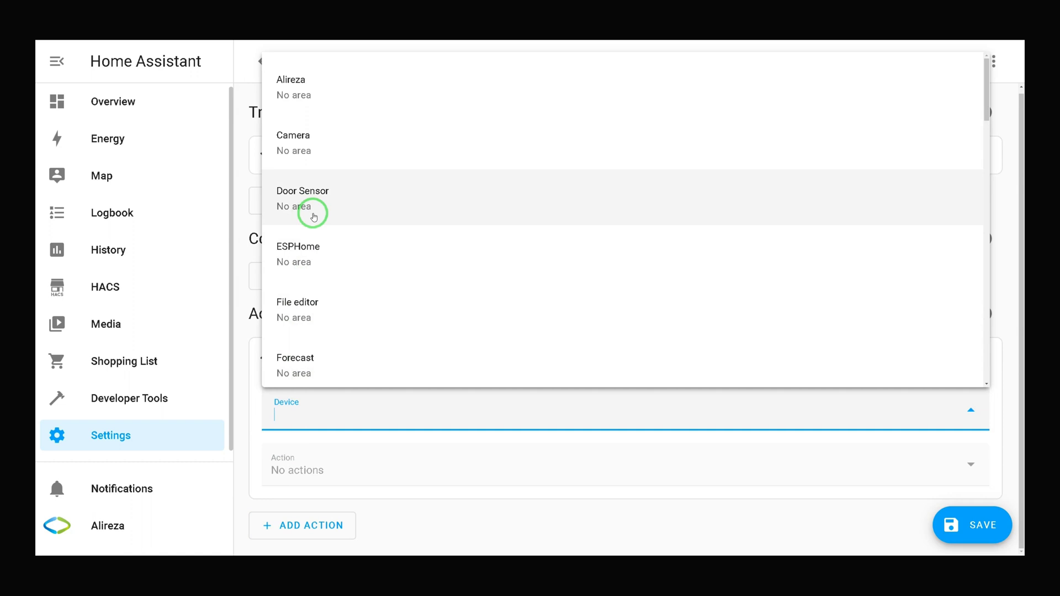
text(n)
scroll(327, 248, down, 1)
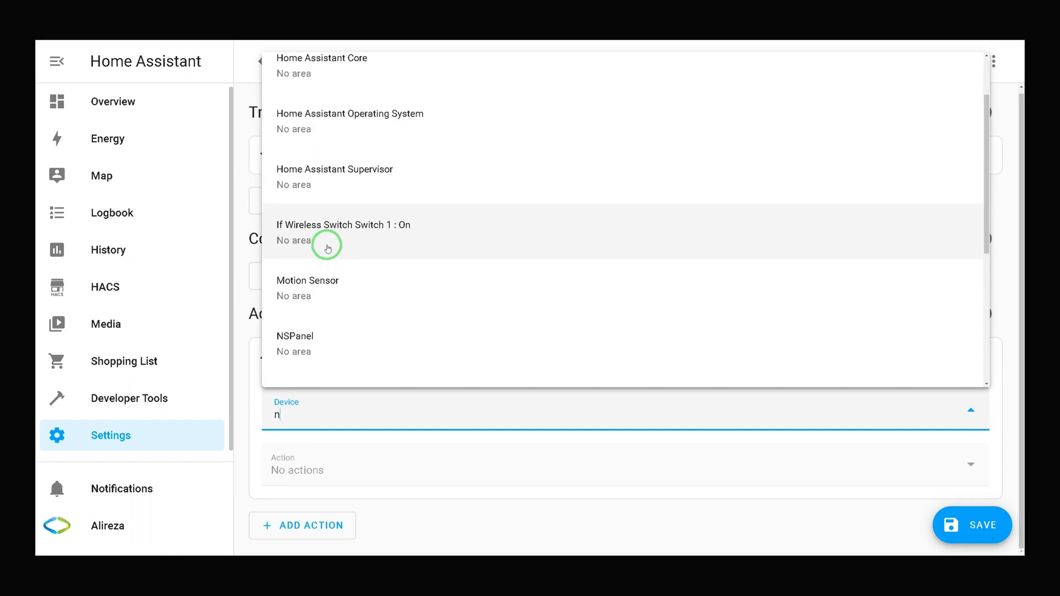
click(307, 333)
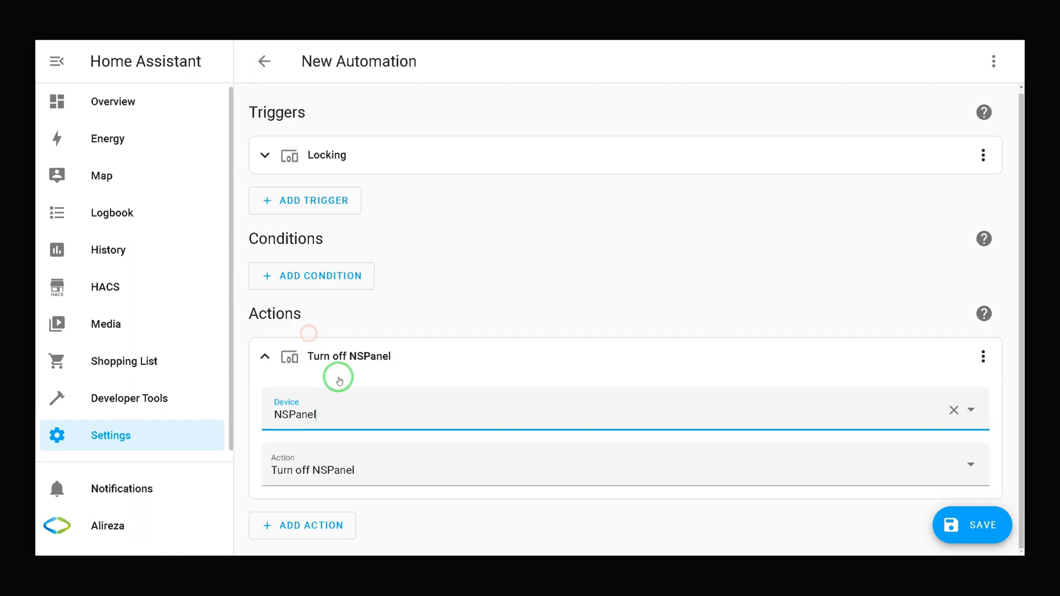
click(342, 466)
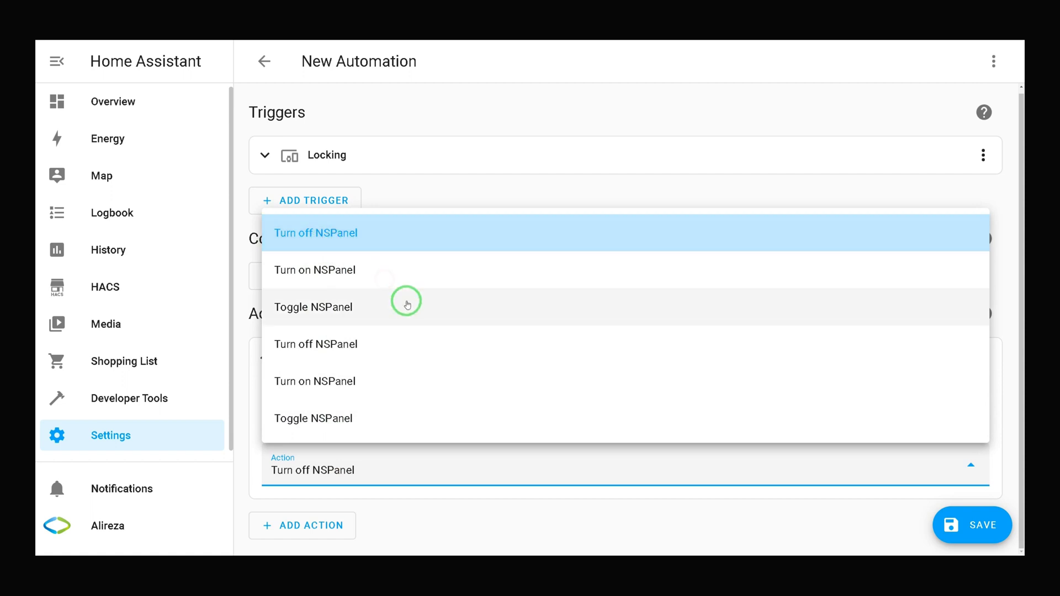
click(381, 235)
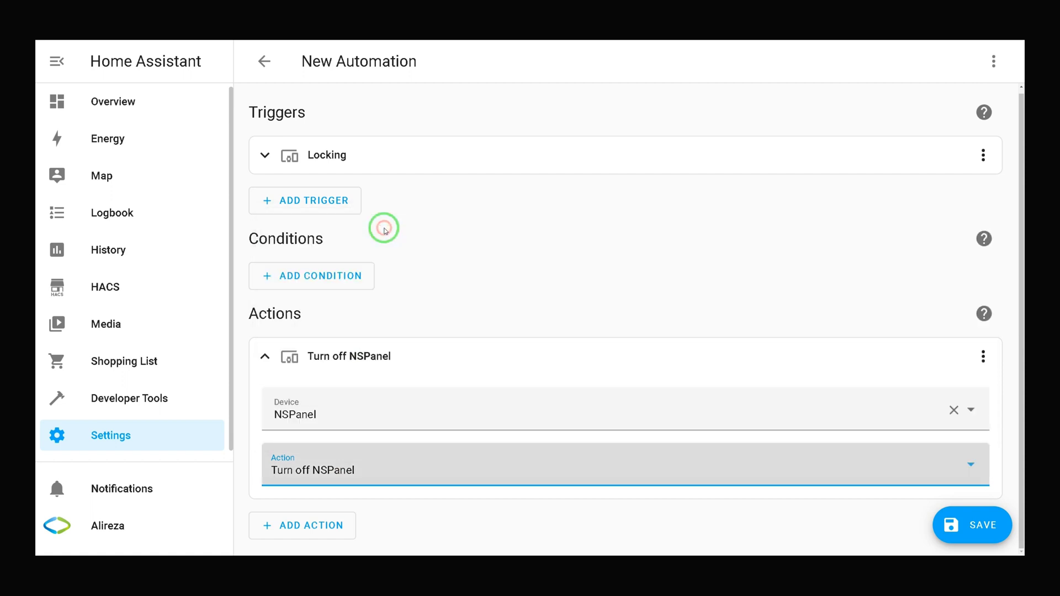
Step: Save the automation under the name 'Test lock trigger'
click(966, 532)
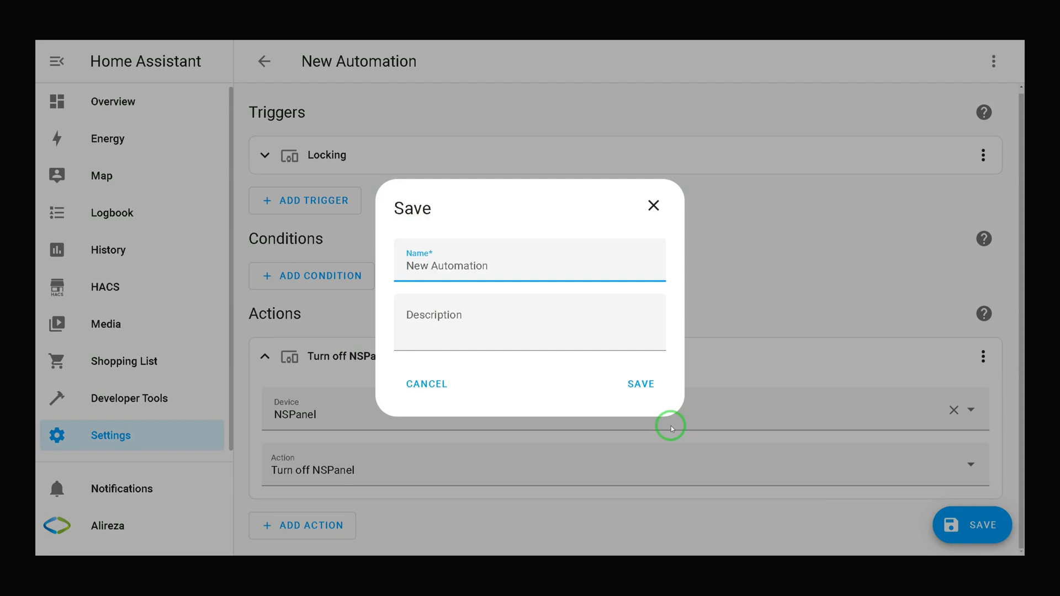
key(ctrl+a)
text(Test lock trigger)
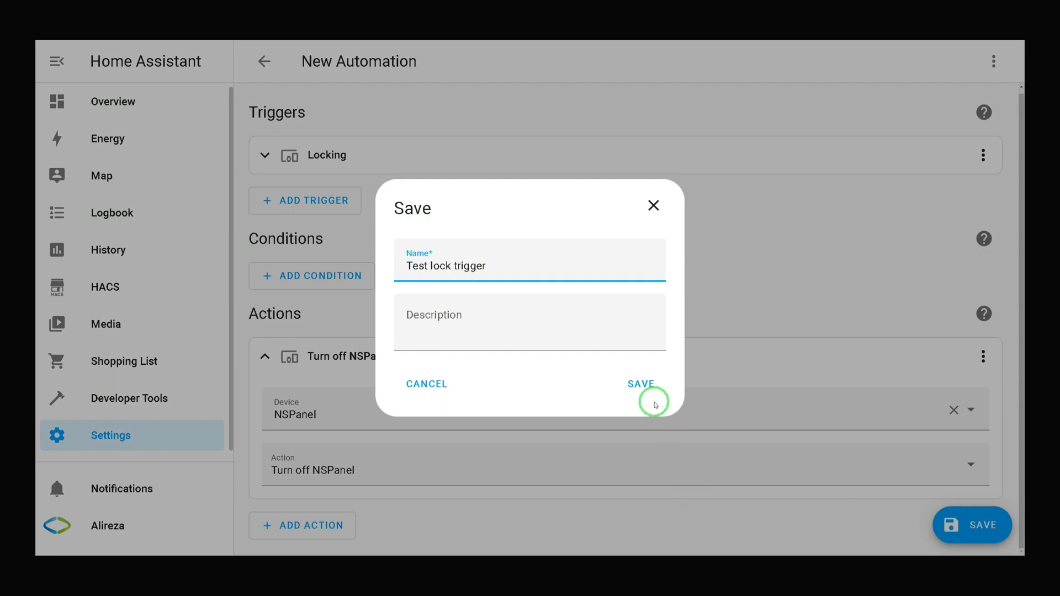
click(640, 384)
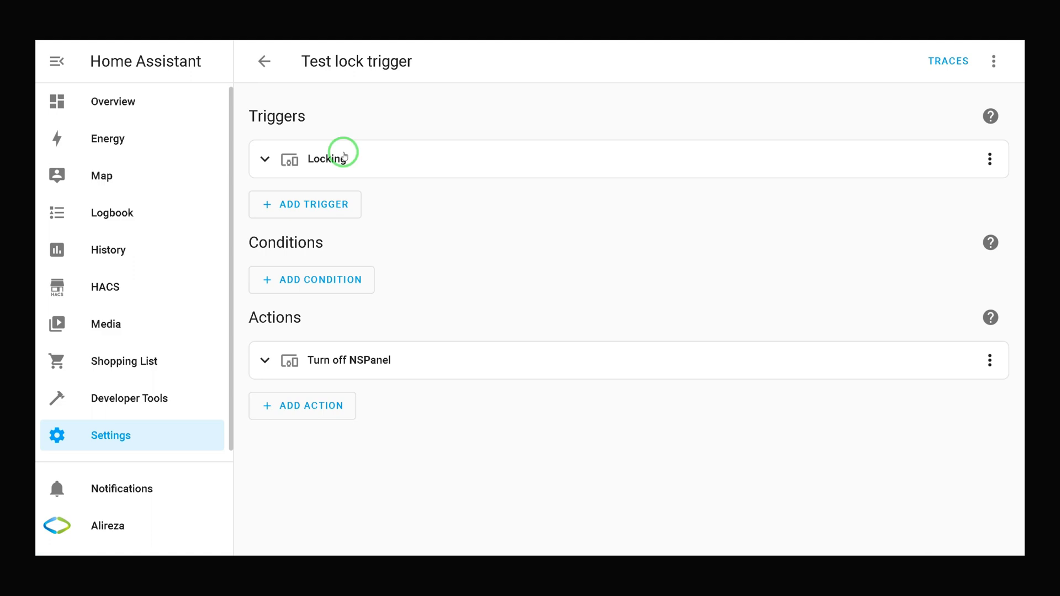
Step: Leave the editor, dismiss the device-automation dialog, and go to Settings > Automations & Scenes
click(265, 61)
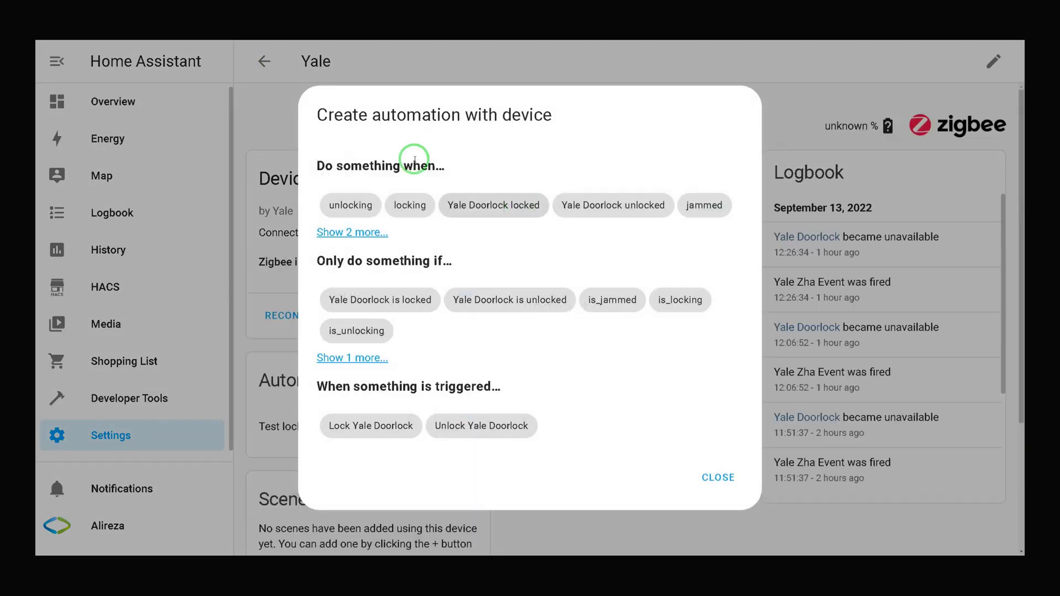
click(280, 102)
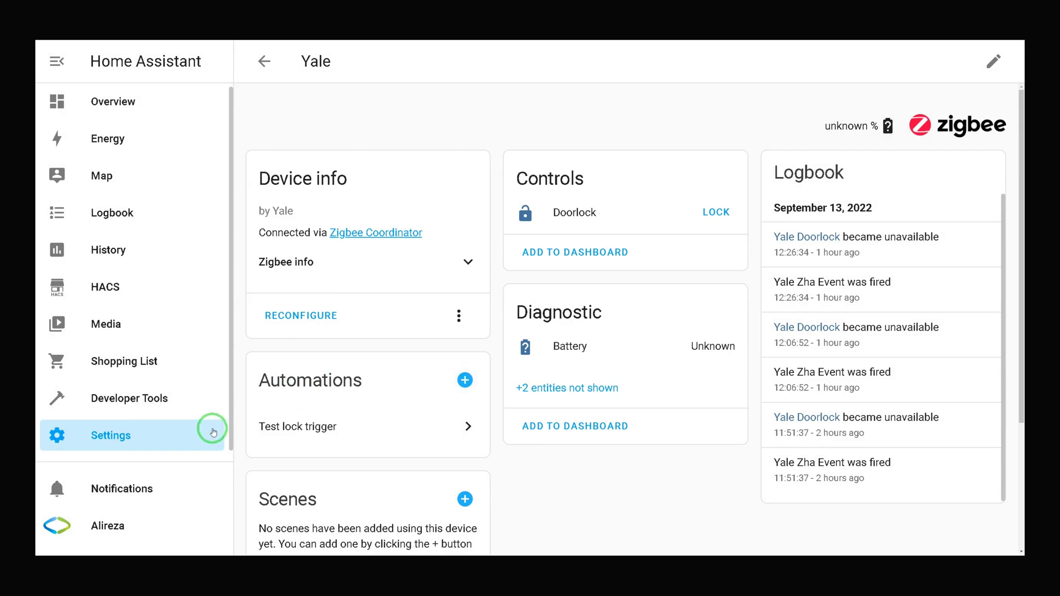
click(164, 438)
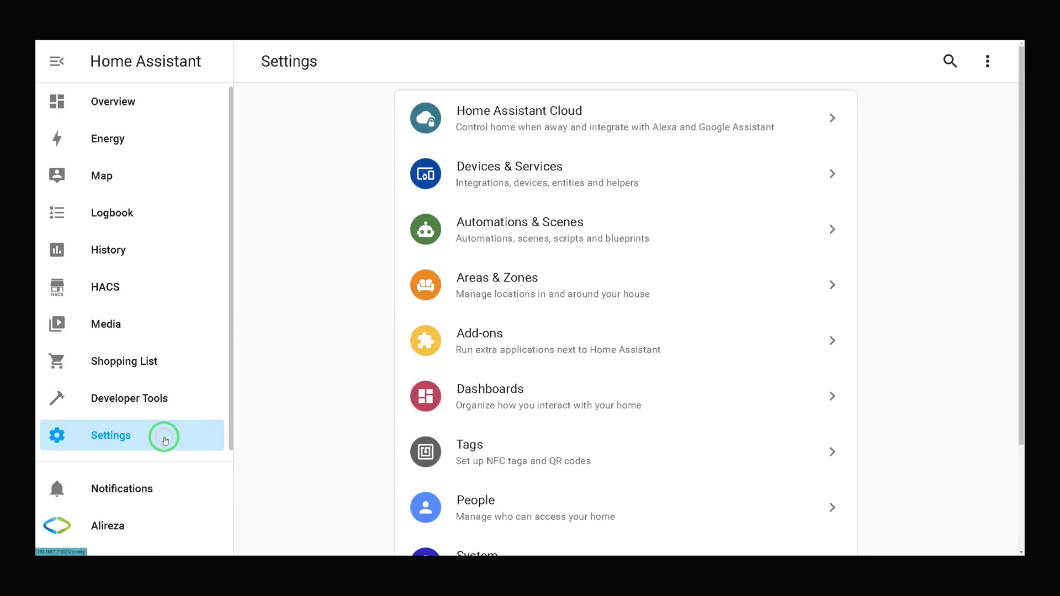
click(531, 226)
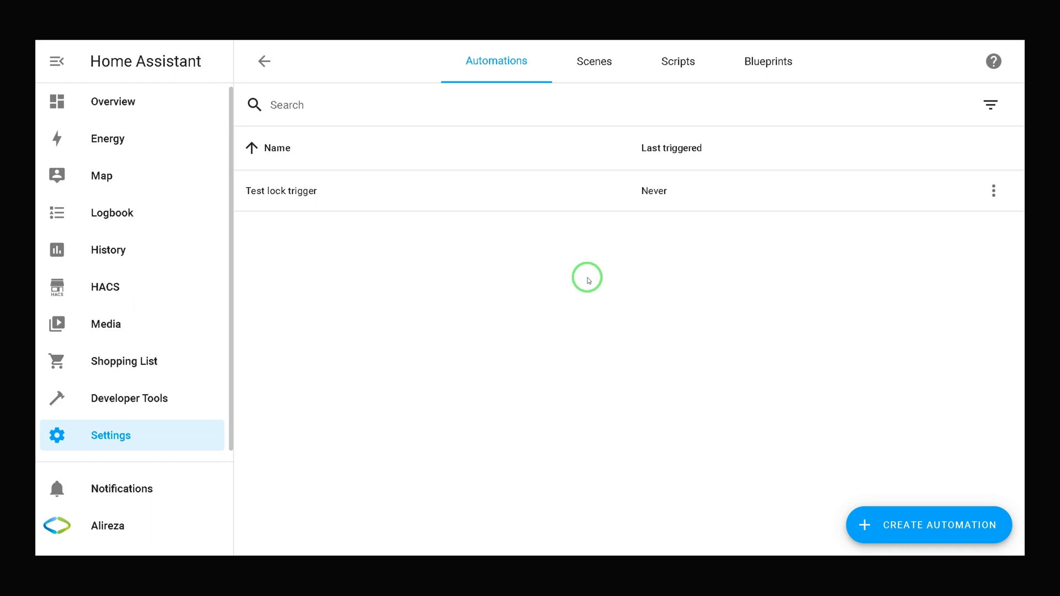
Step: Create an empty automation with a device action that unlocks the Yale Doorlock
click(880, 527)
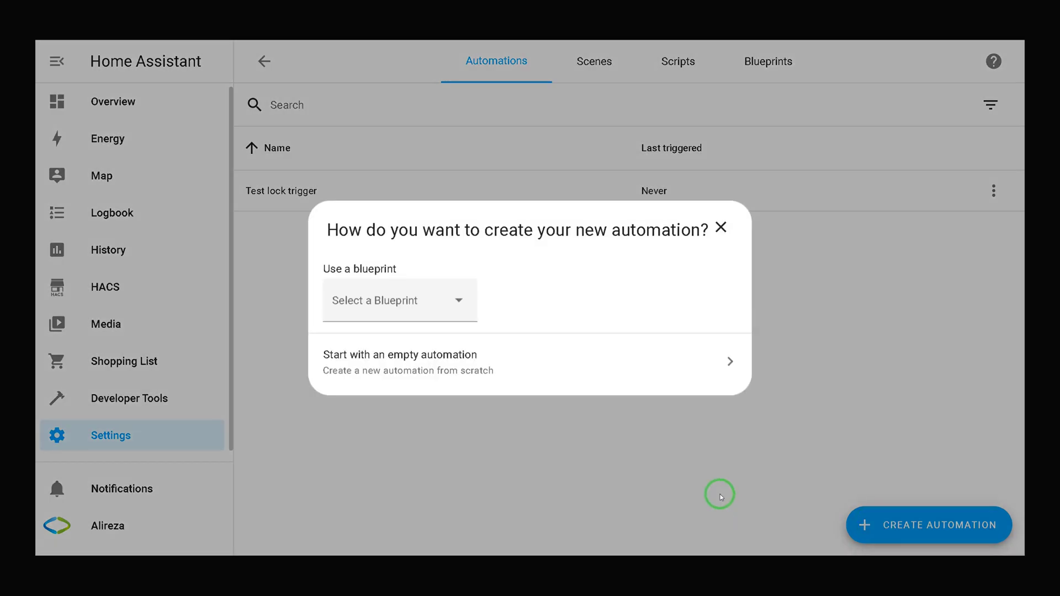
click(383, 358)
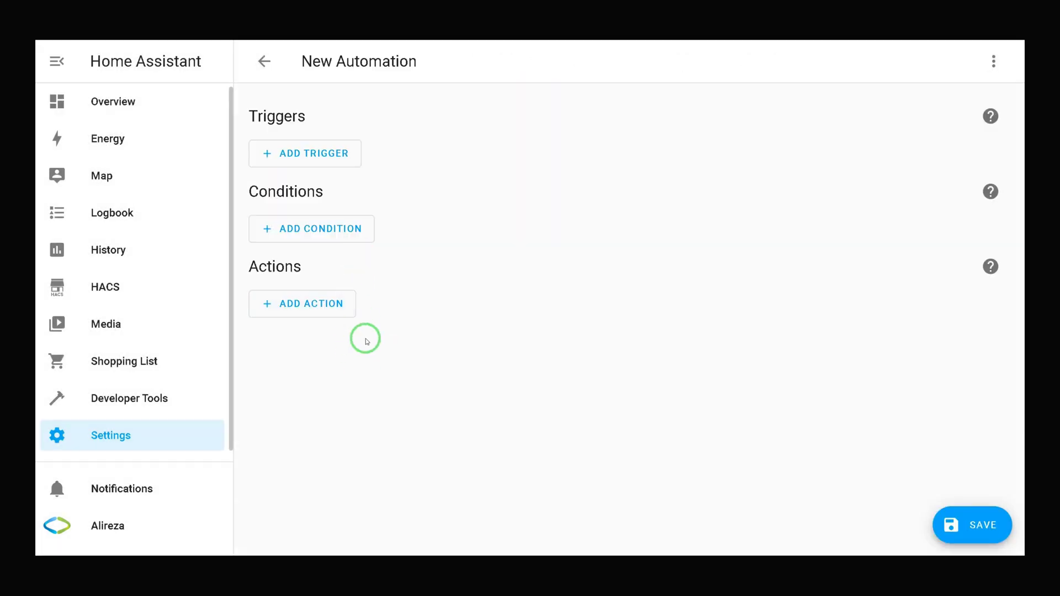
click(291, 310)
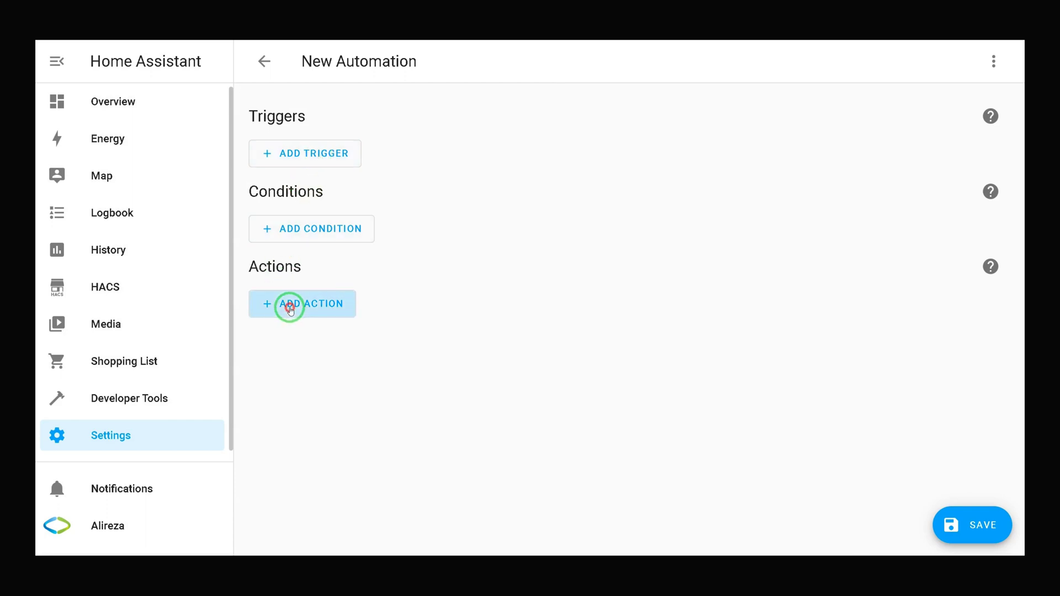
click(308, 425)
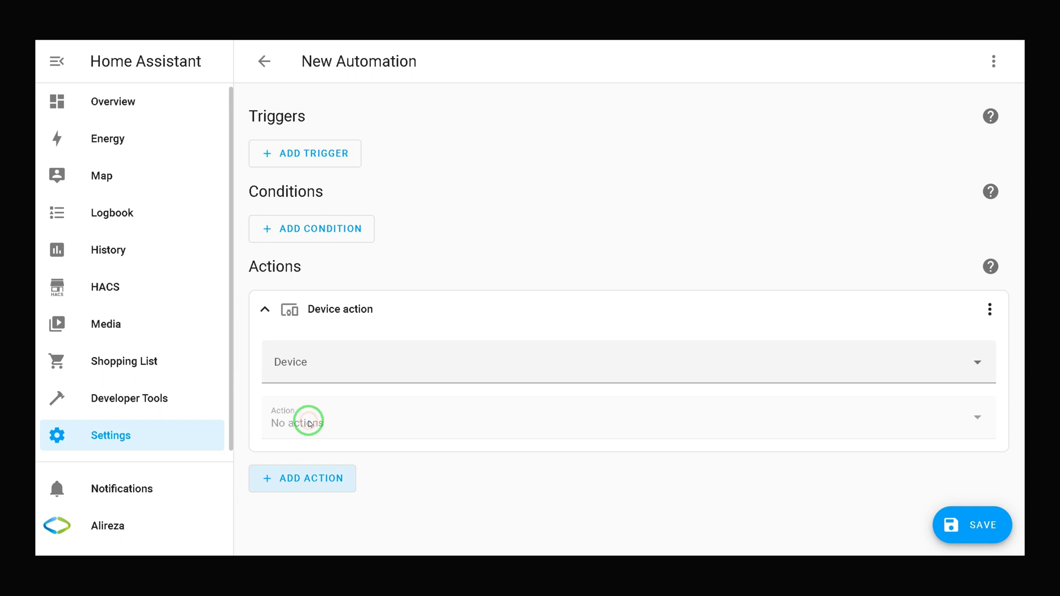
click(326, 365)
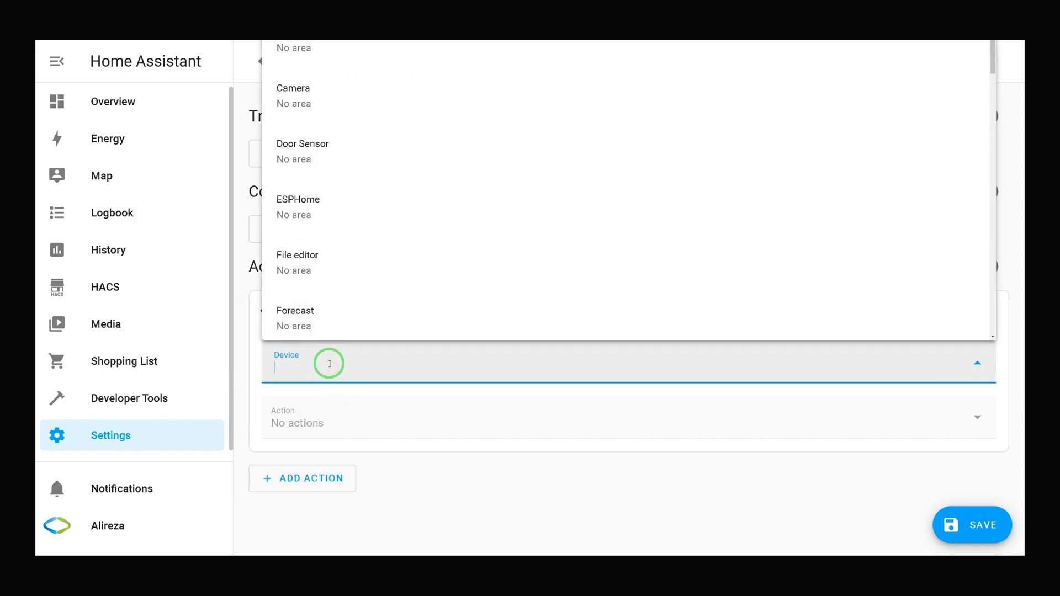
text(yale)
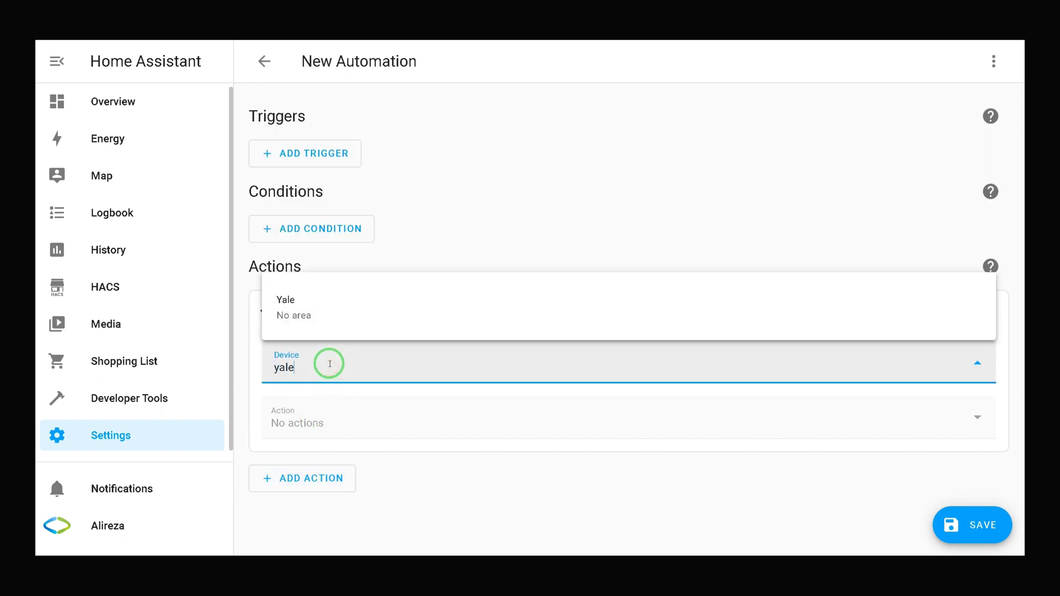
click(306, 318)
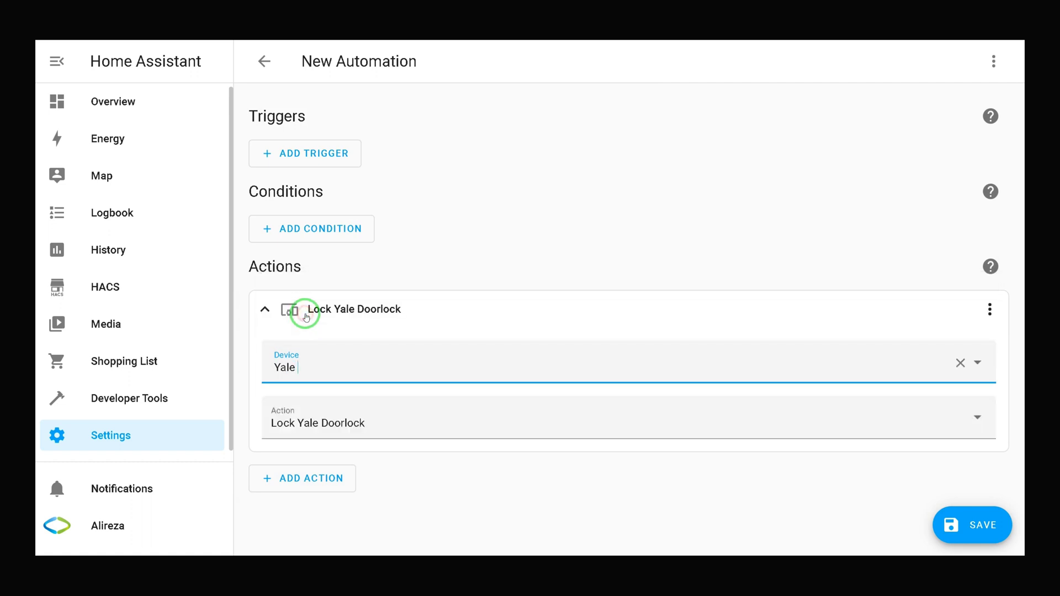
click(341, 431)
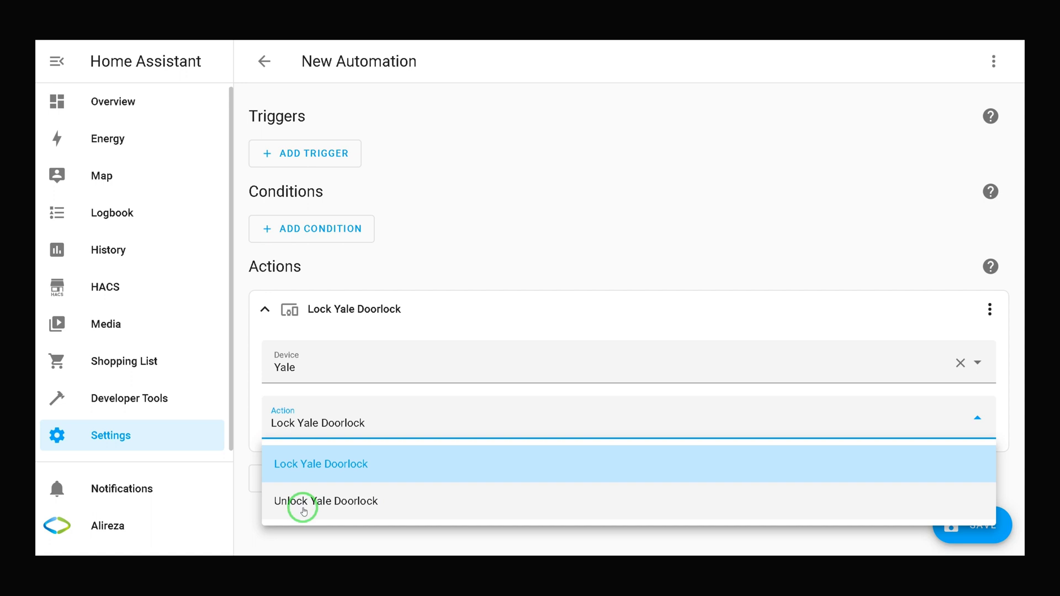
click(303, 511)
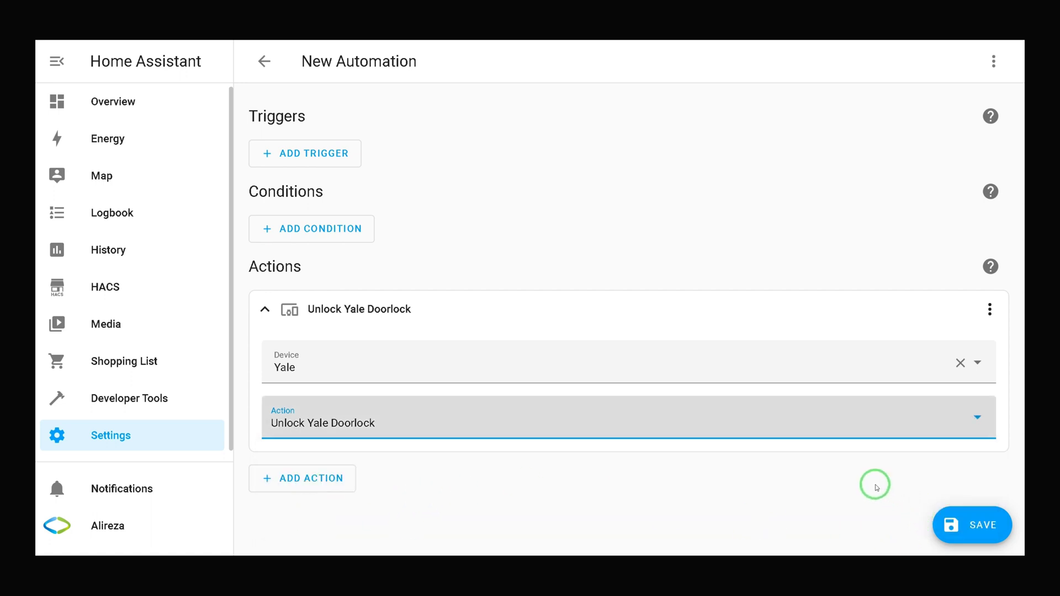
Step: Save the automation as 'test action of yale lock'
click(956, 526)
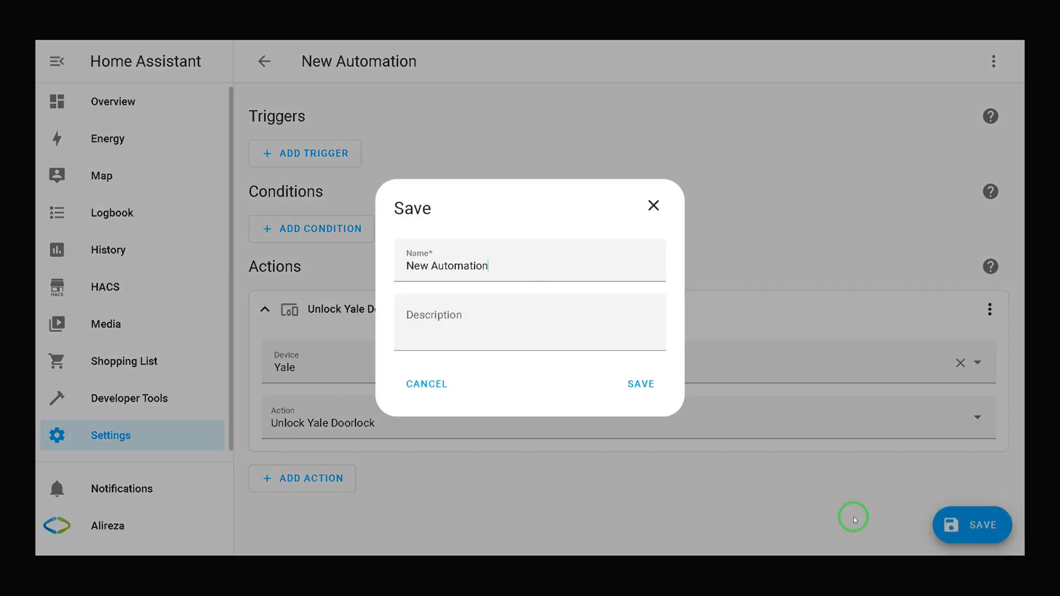
text(test action of yale lock)
click(666, 390)
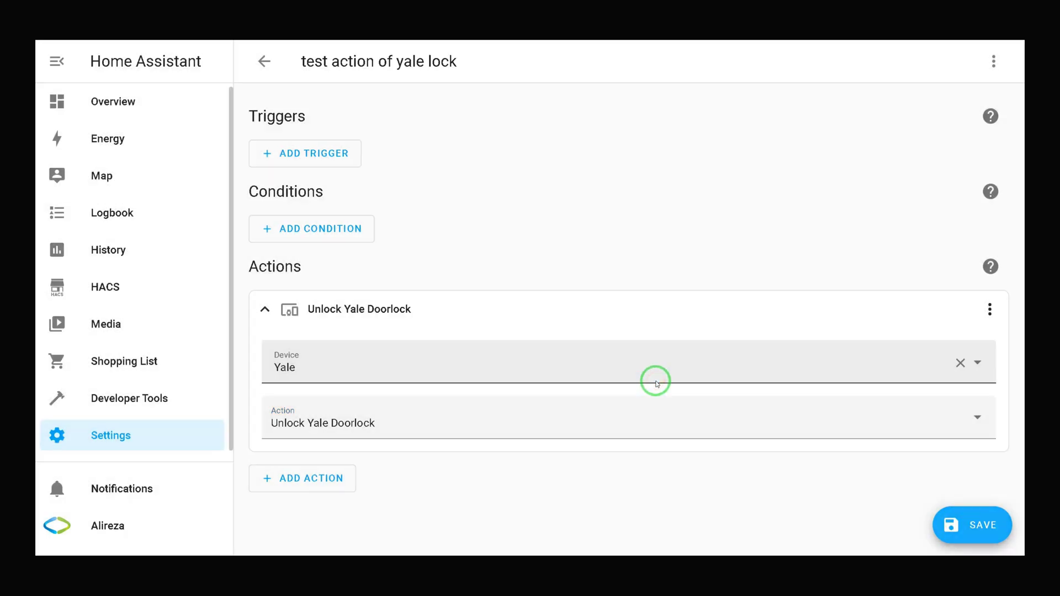
Step: Manually run the first automation in the Automations list from its three-dot menu
click(264, 65)
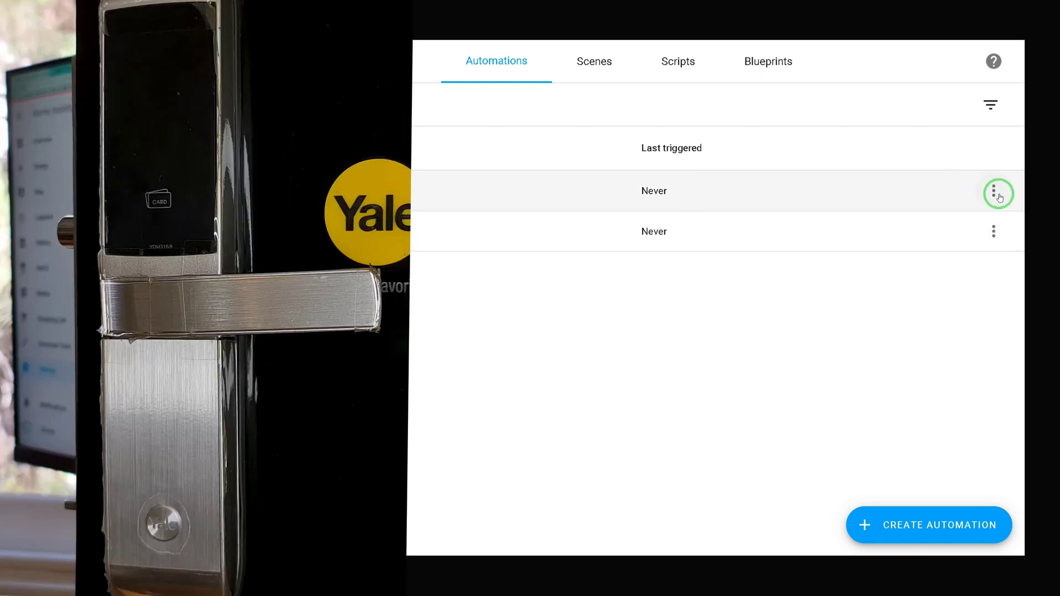
click(996, 193)
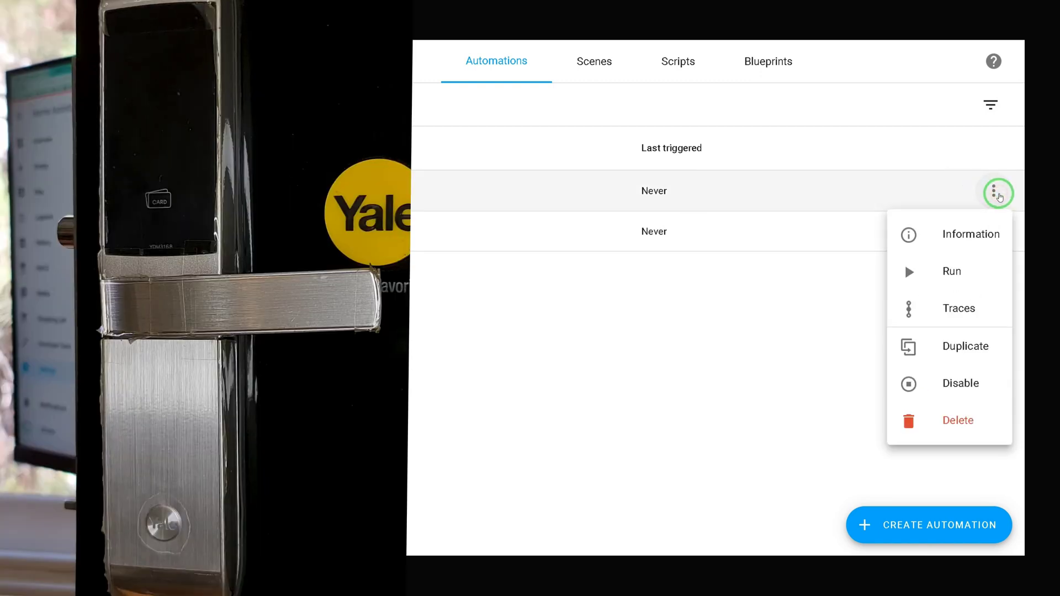
click(928, 283)
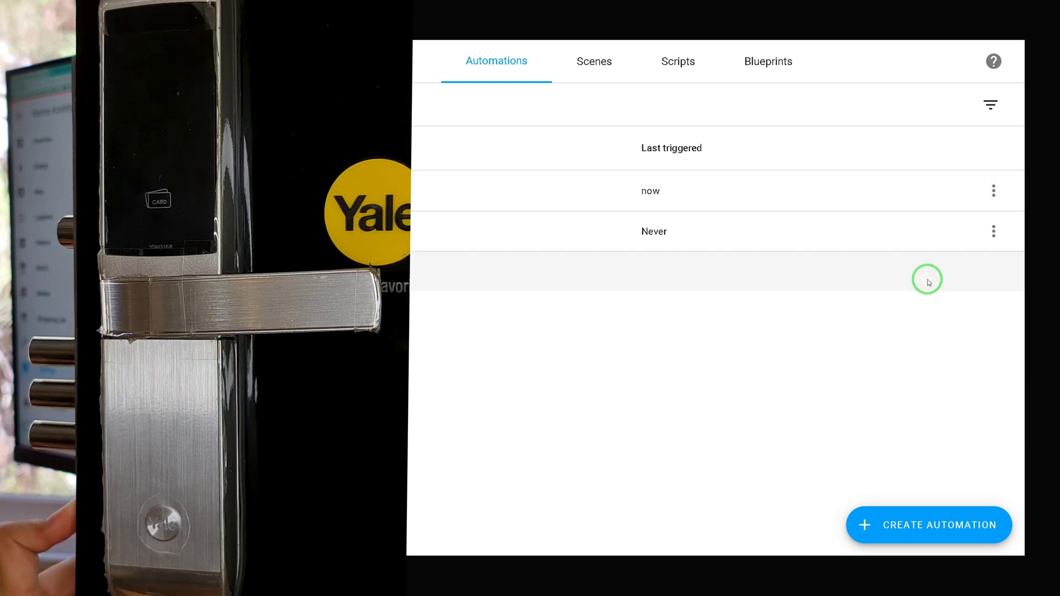